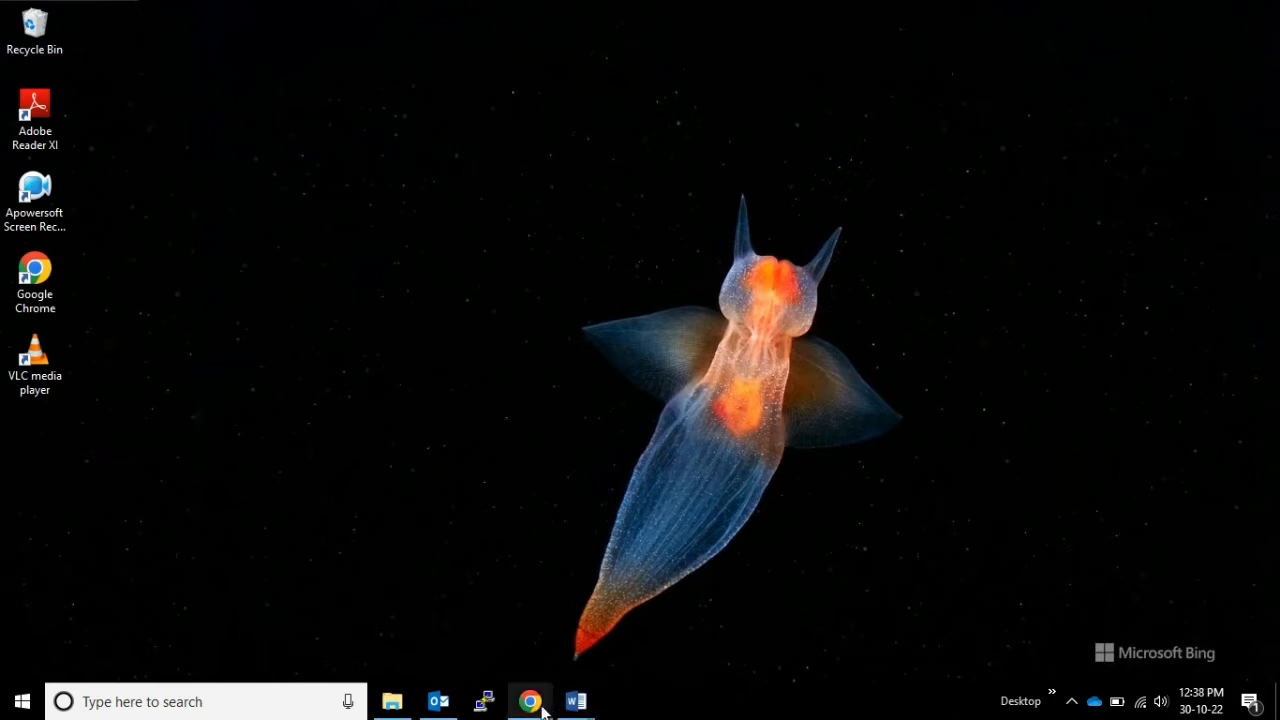
Go to anydesk.com in the Incognito Chrome window and download AnyDesk for Windows.
mouse_move(543, 710)
left_click(586, 664)
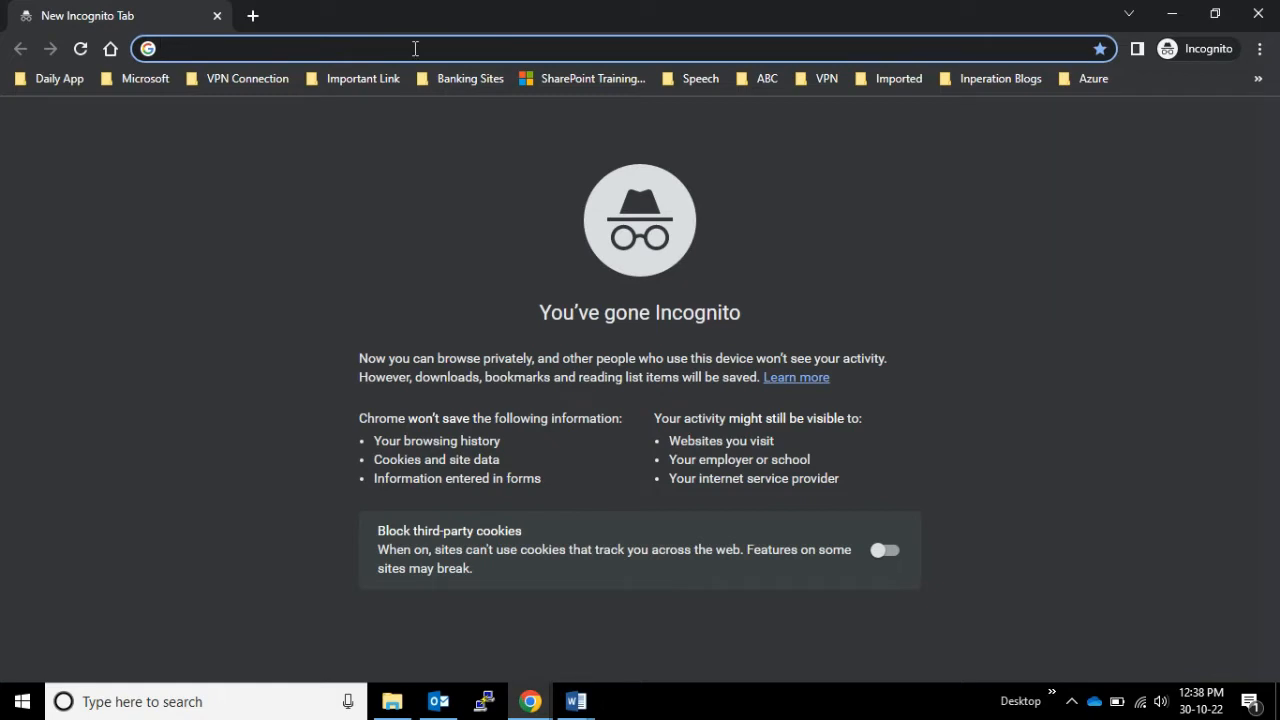
type("anydek")
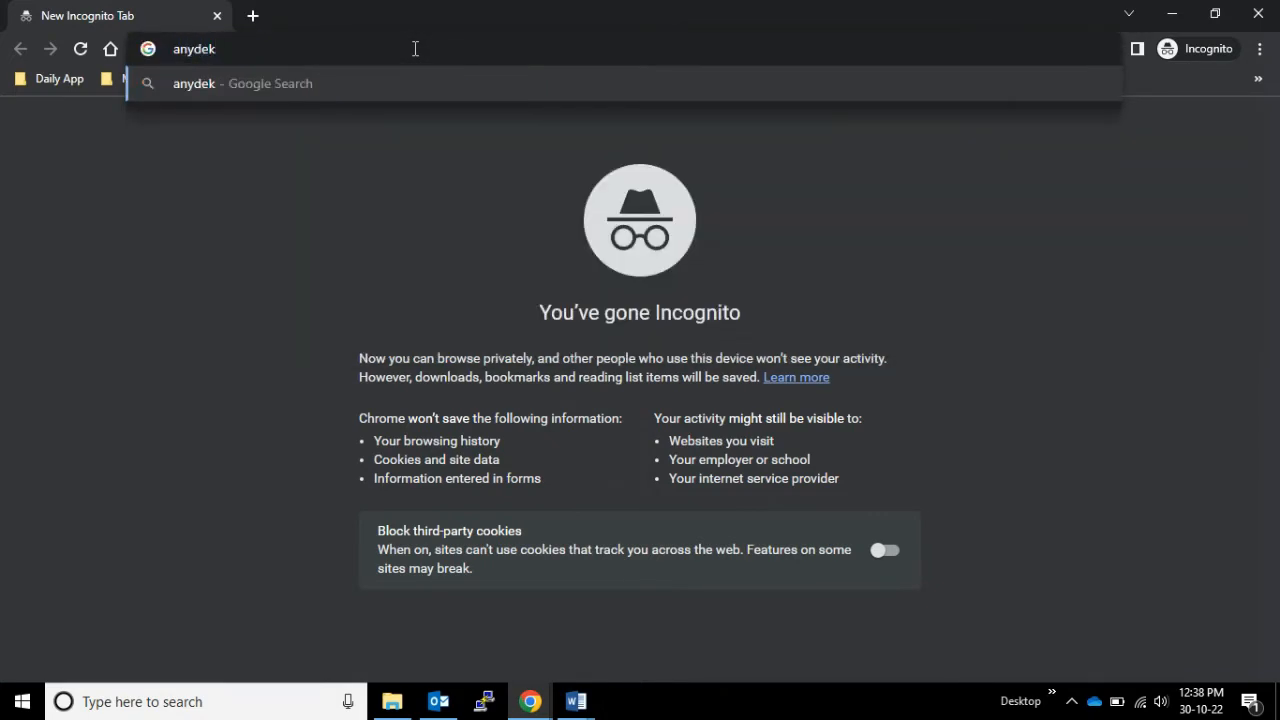
key("BackSpace")
type("sk")
key("Right")
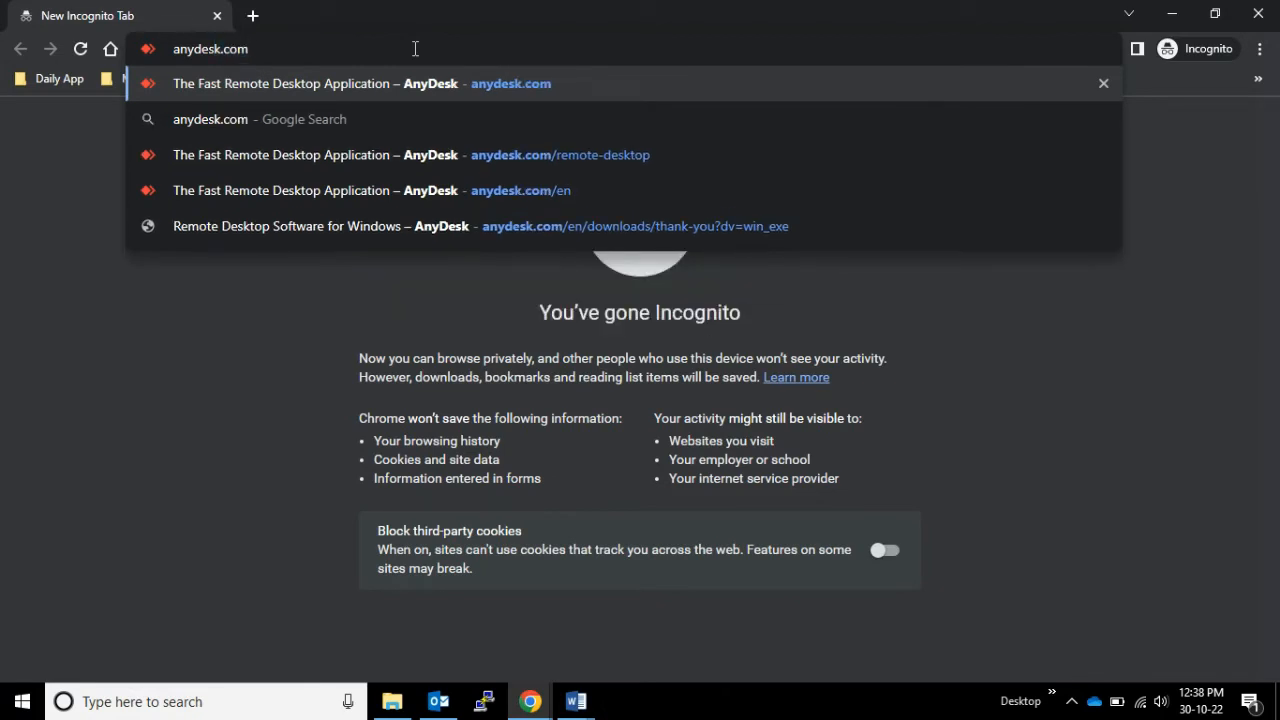
key("Return")
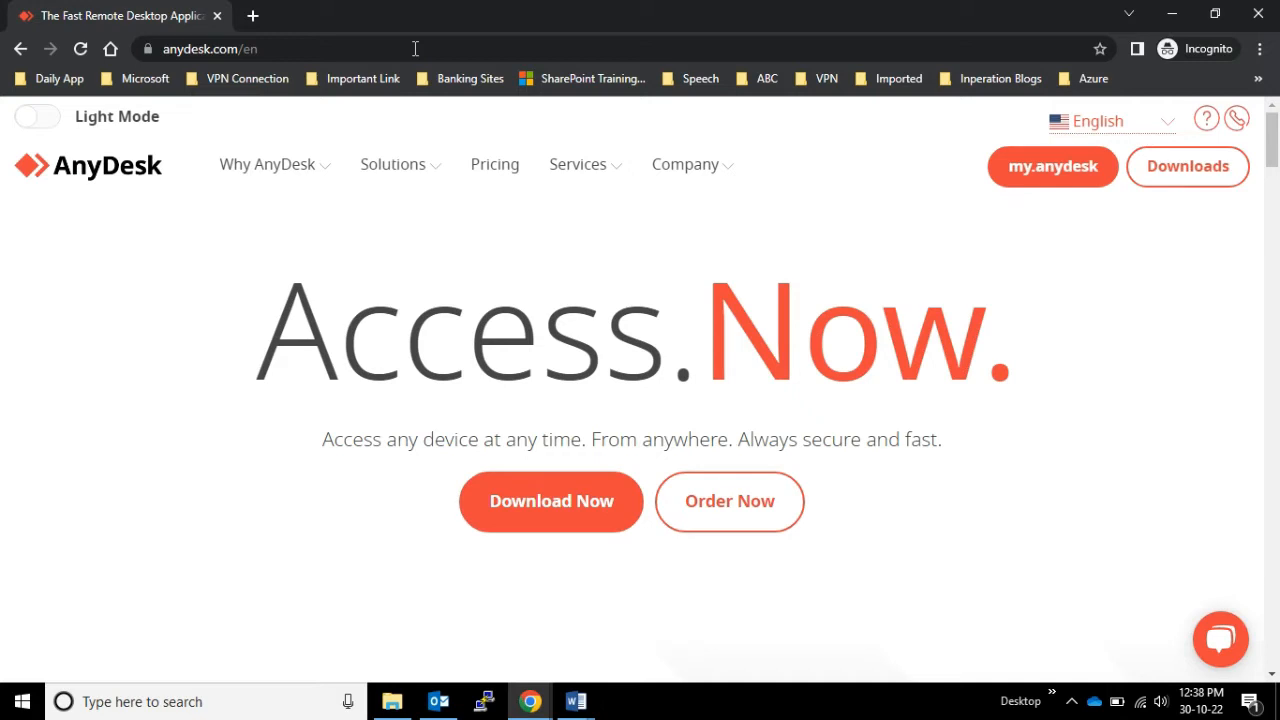
mouse_move(380, 164)
left_click(557, 517)
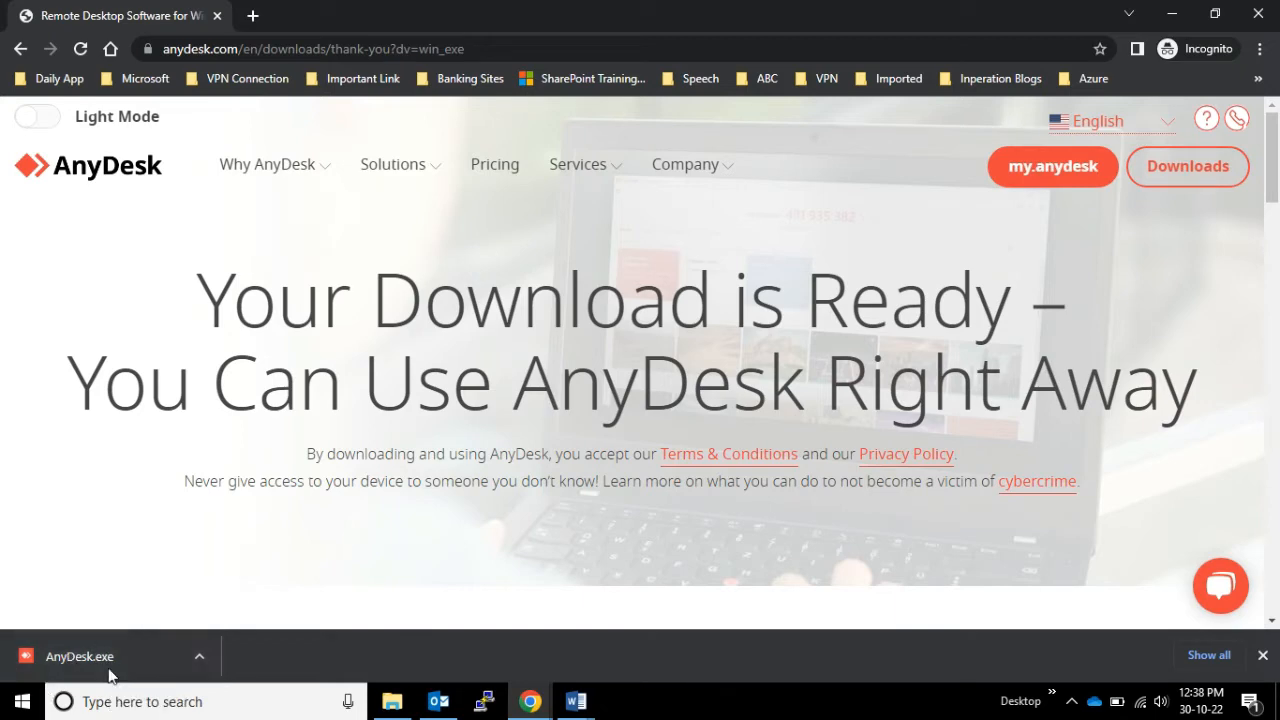
Show the downloaded AnyDesk.exe in the Downloads folder and run it.
left_click(198, 659)
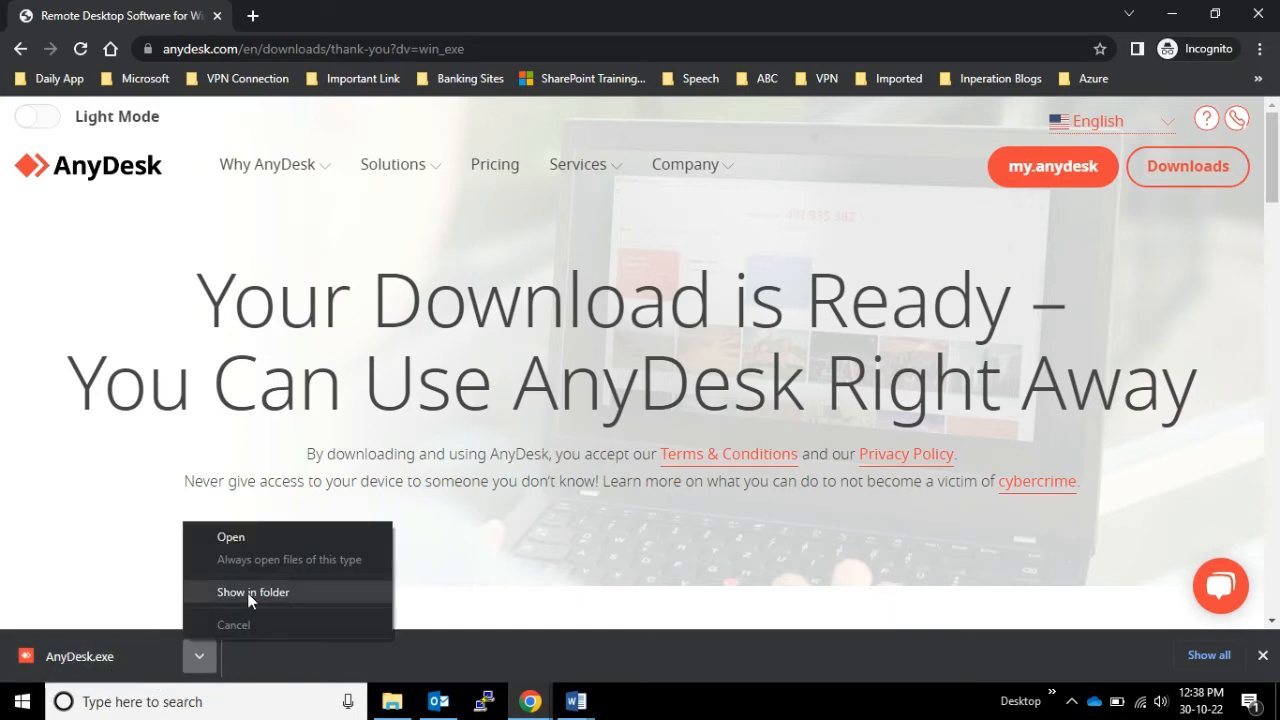
left_click(247, 592)
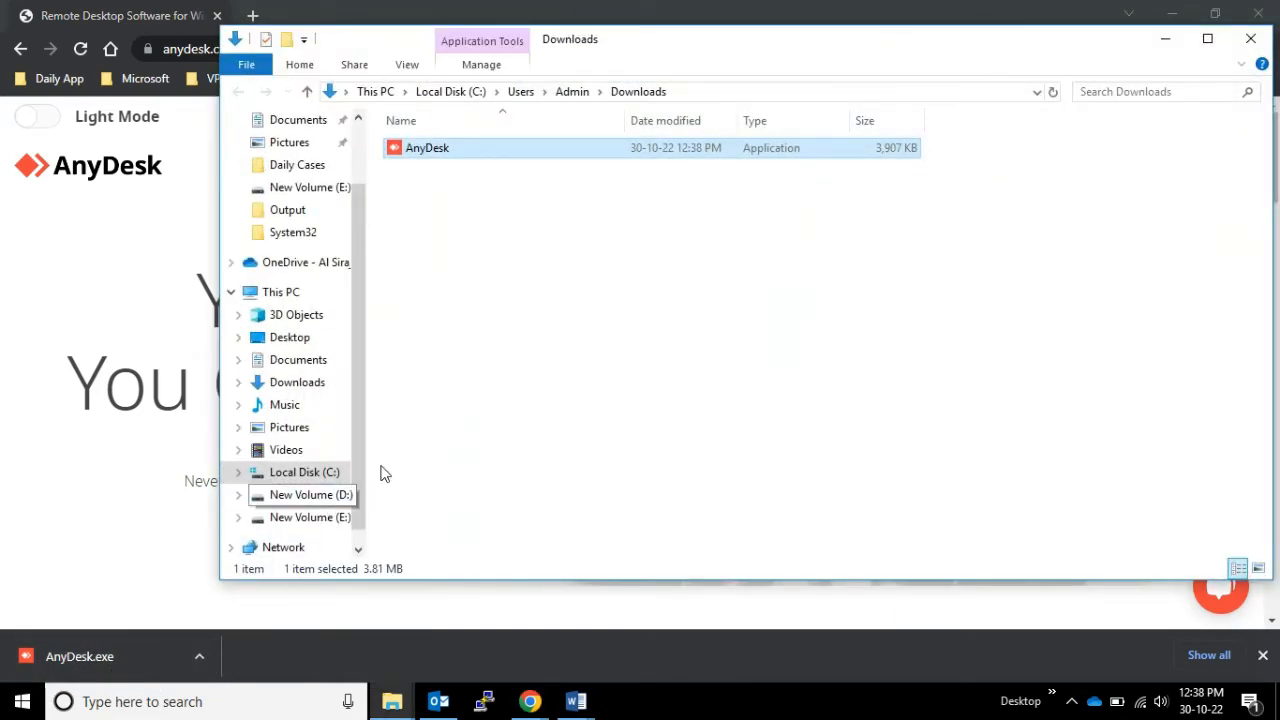
double_click(428, 149)
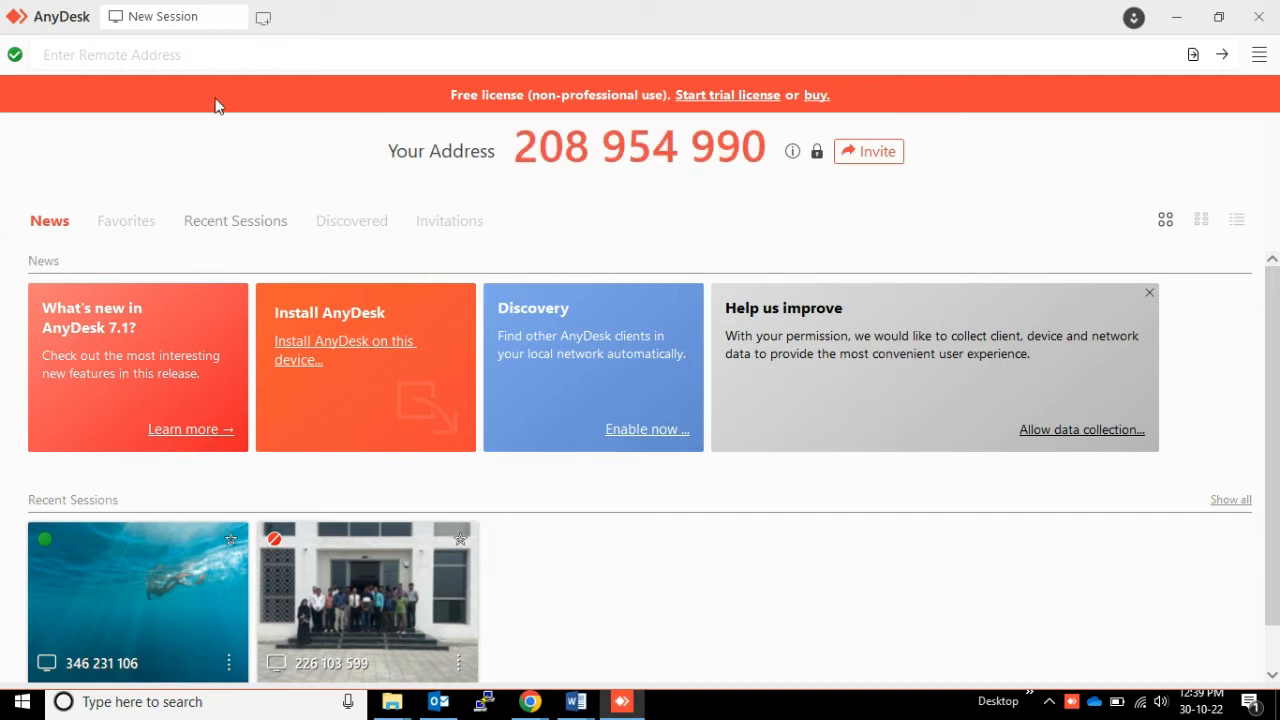
Connect to the remote PC by its AnyDesk address and enter its access password.
left_click(152, 57)
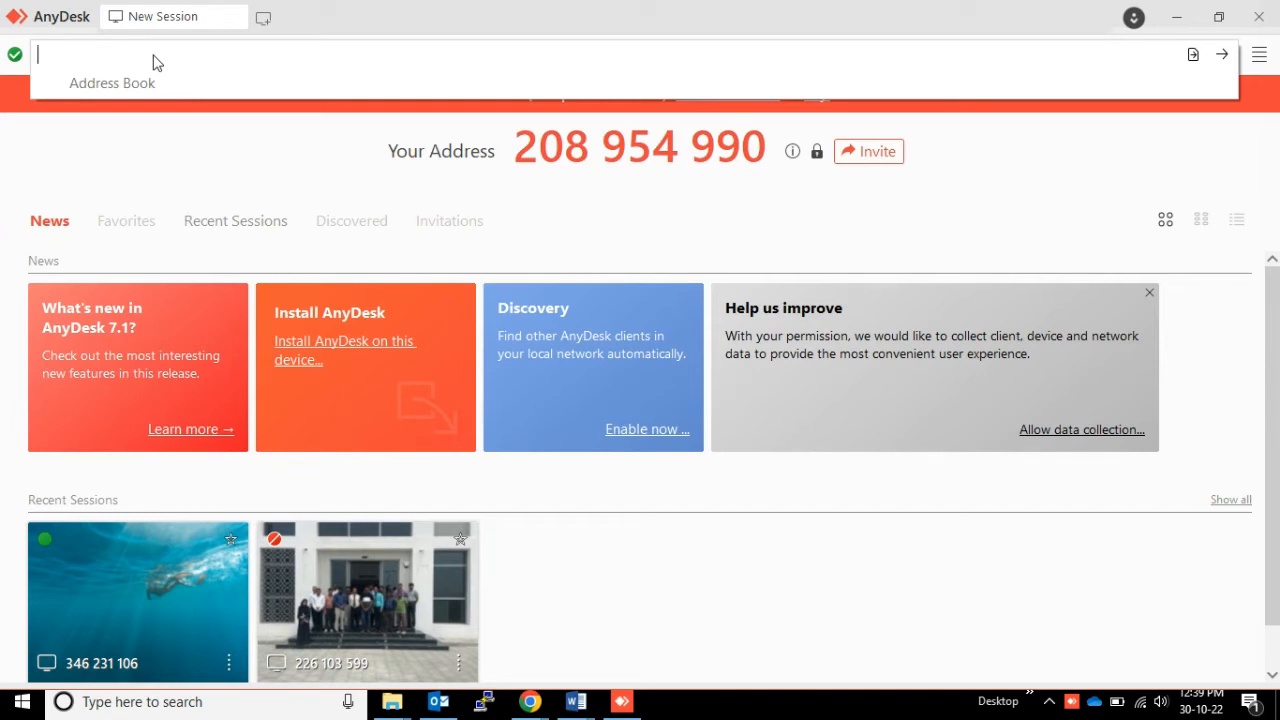
type("346")
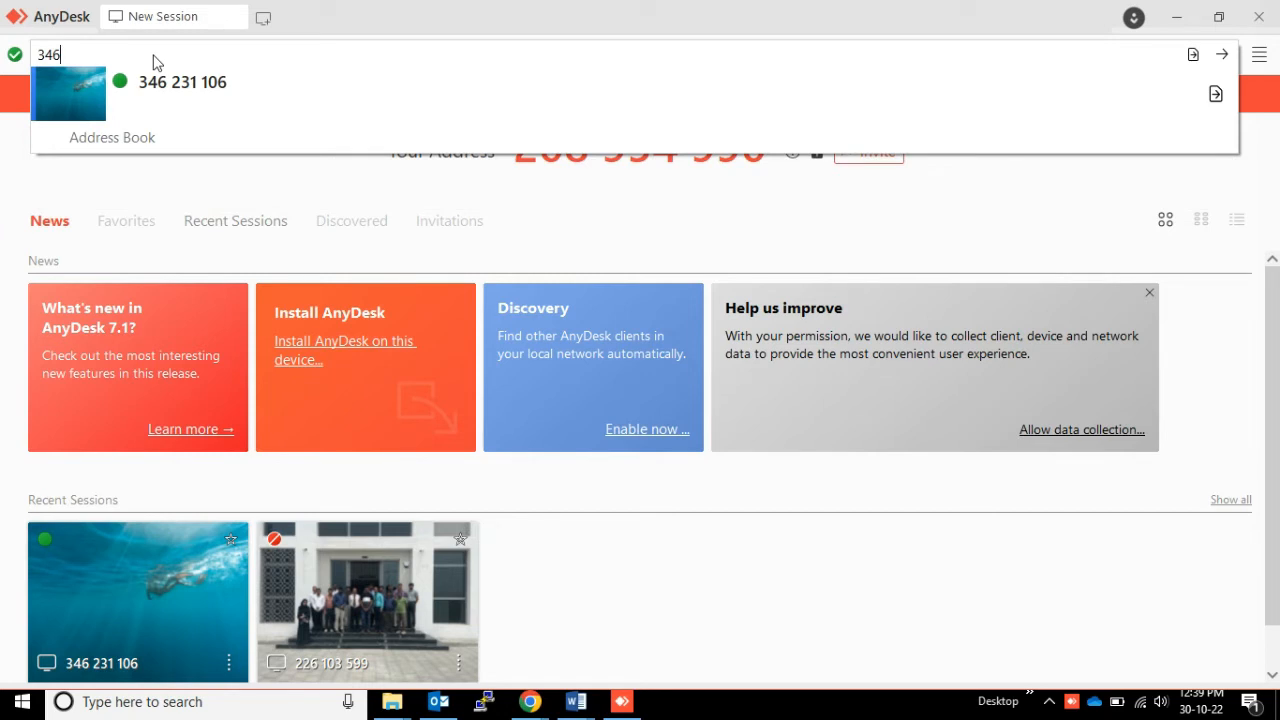
type("231106")
key("Return")
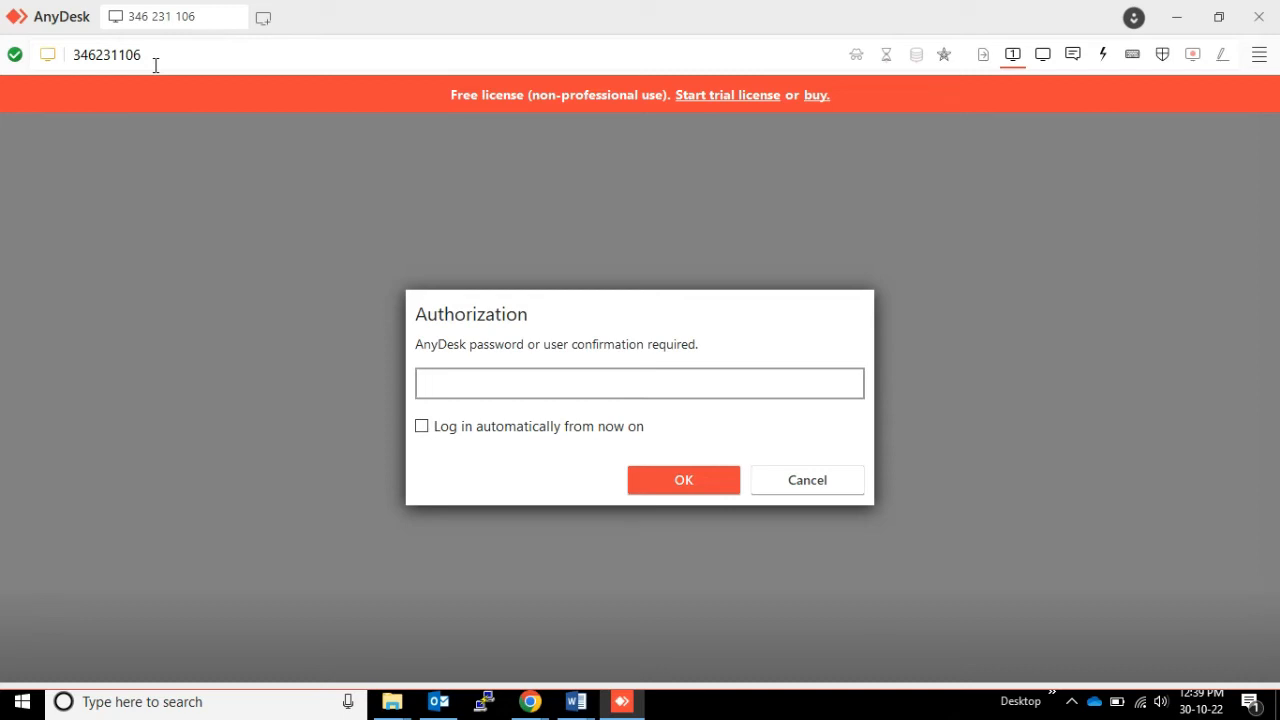
type("••••••••")
Log into the remote PC, open File Explorer and Chrome there, minimize Chrome, close Explorer.
left_click(665, 475)
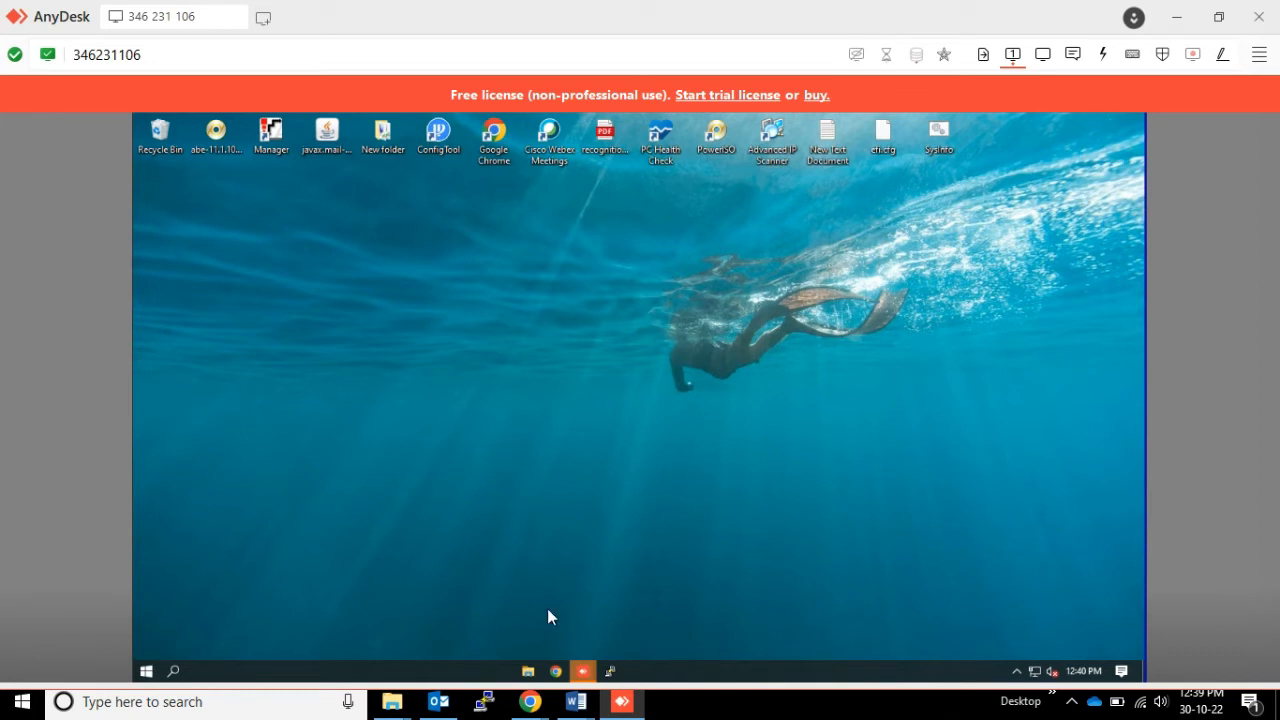
left_click(524, 678)
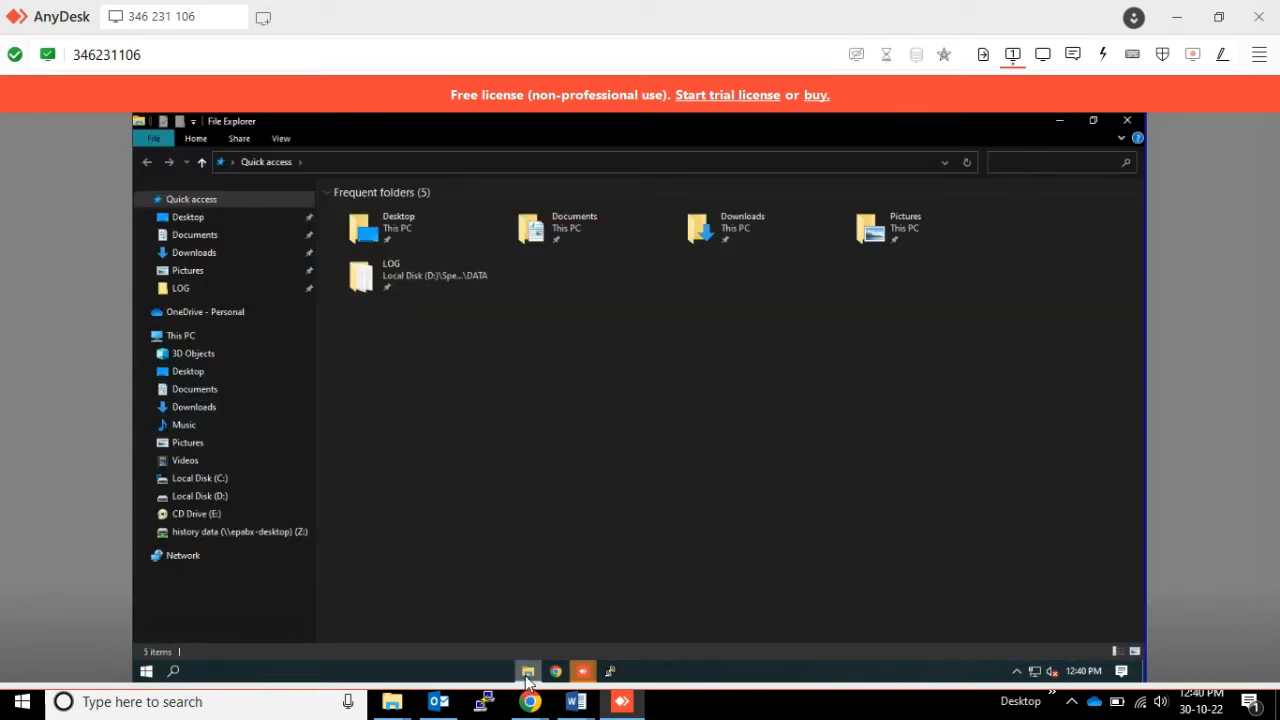
left_click(557, 677)
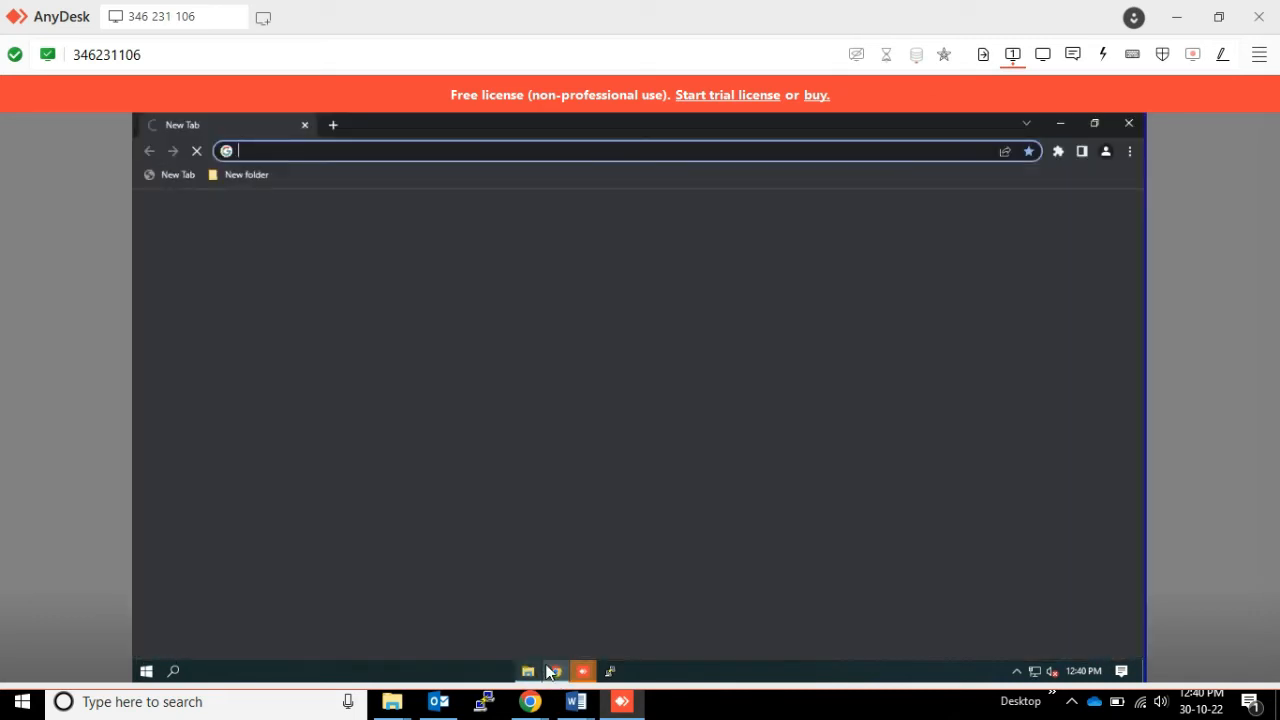
left_click(1061, 123)
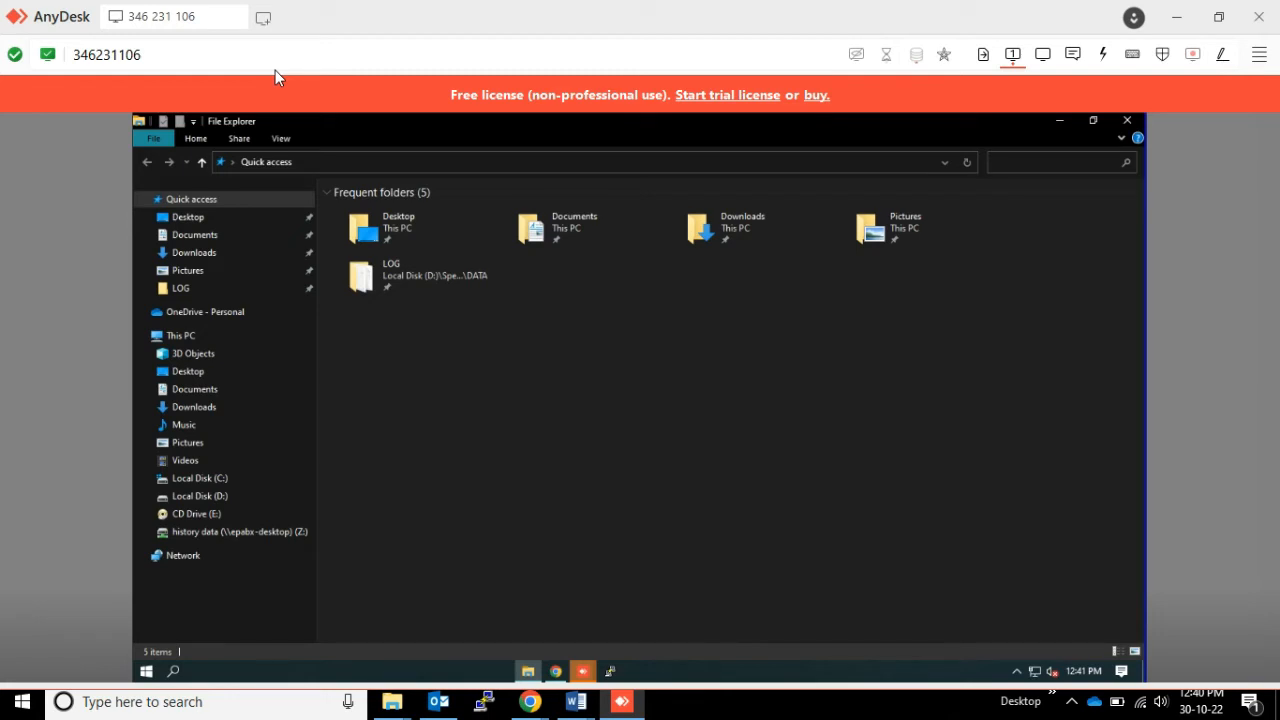
left_click(1124, 120)
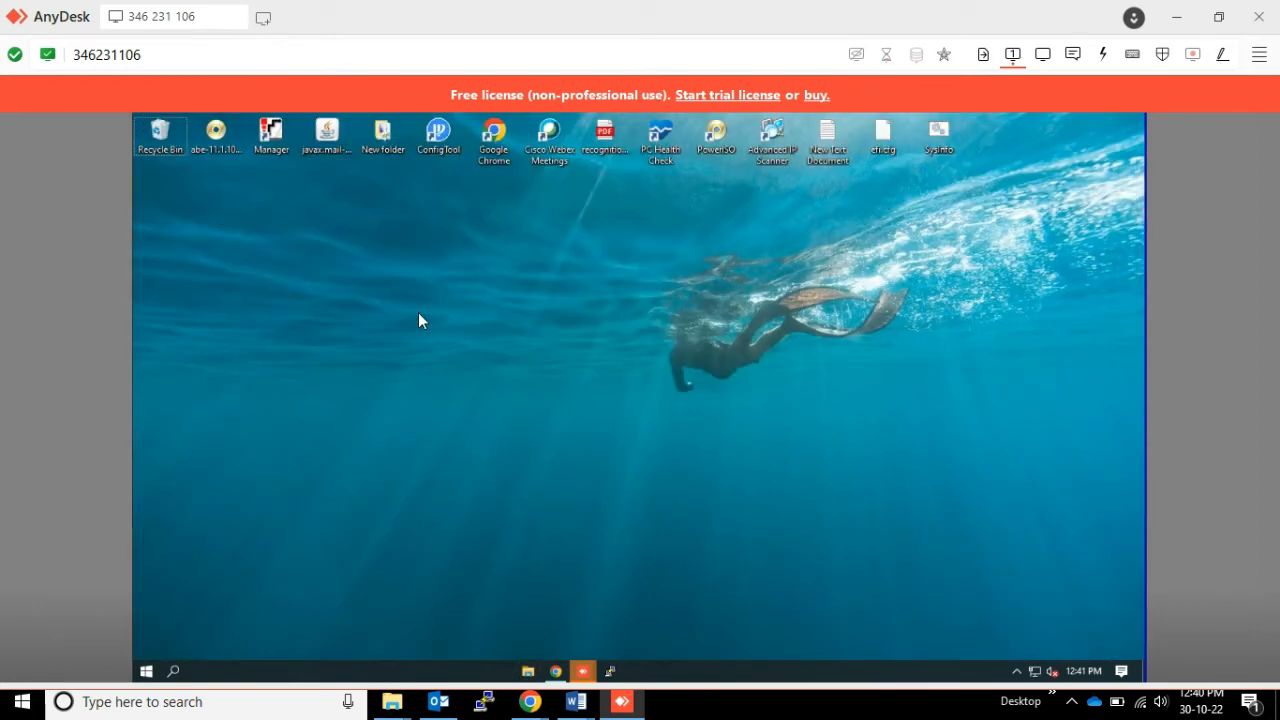
From AnyDesk's main menu, enter and confirm an unattended-access password, then cancel the prompt.
left_click(1258, 55)
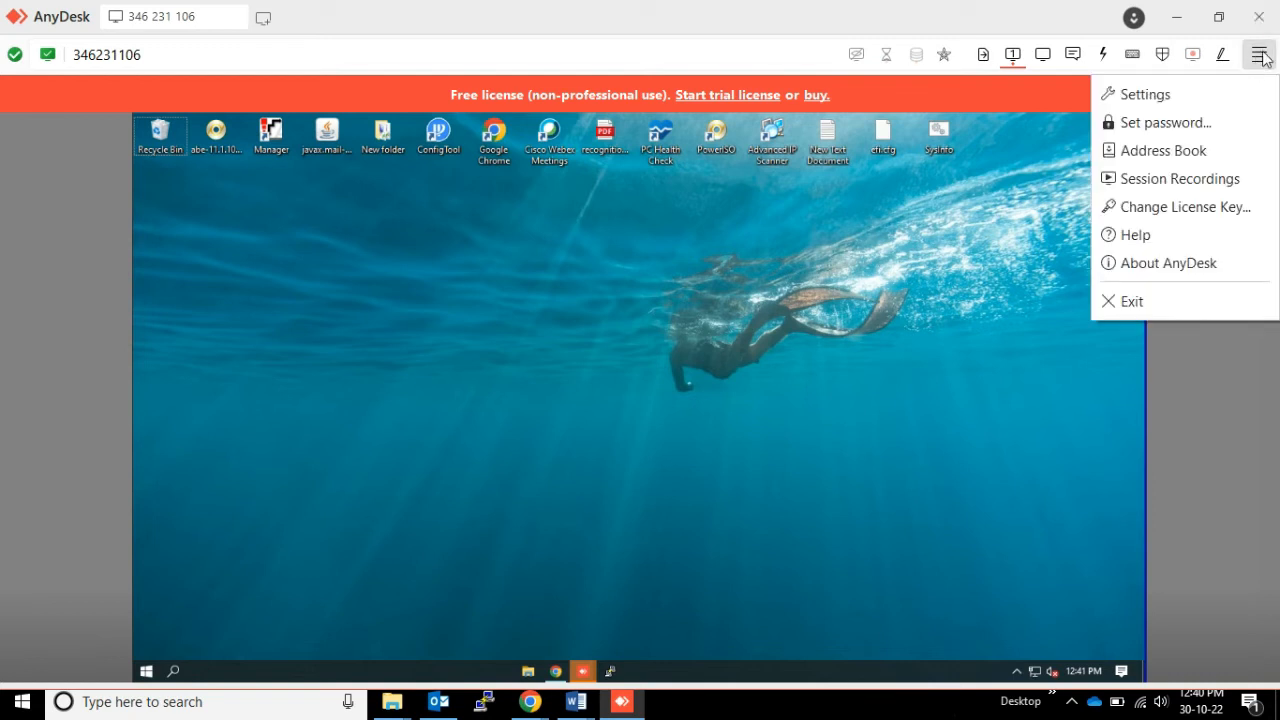
left_click(1141, 129)
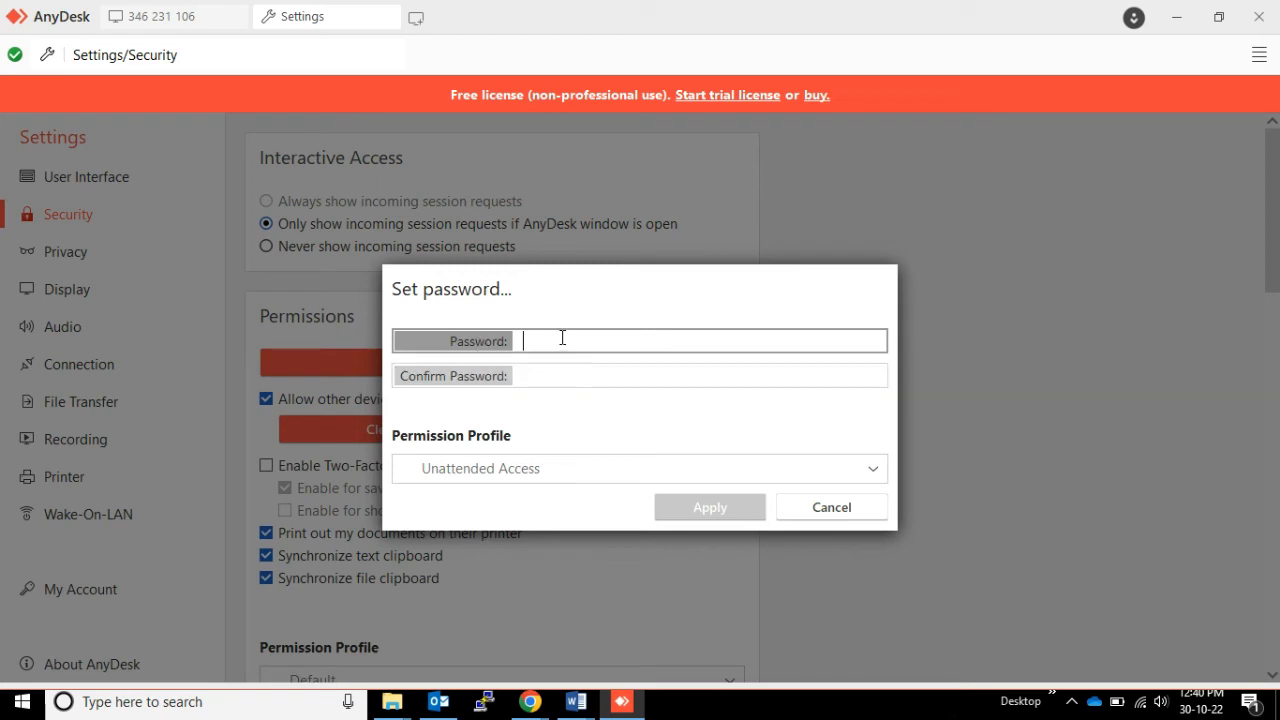
type("******")
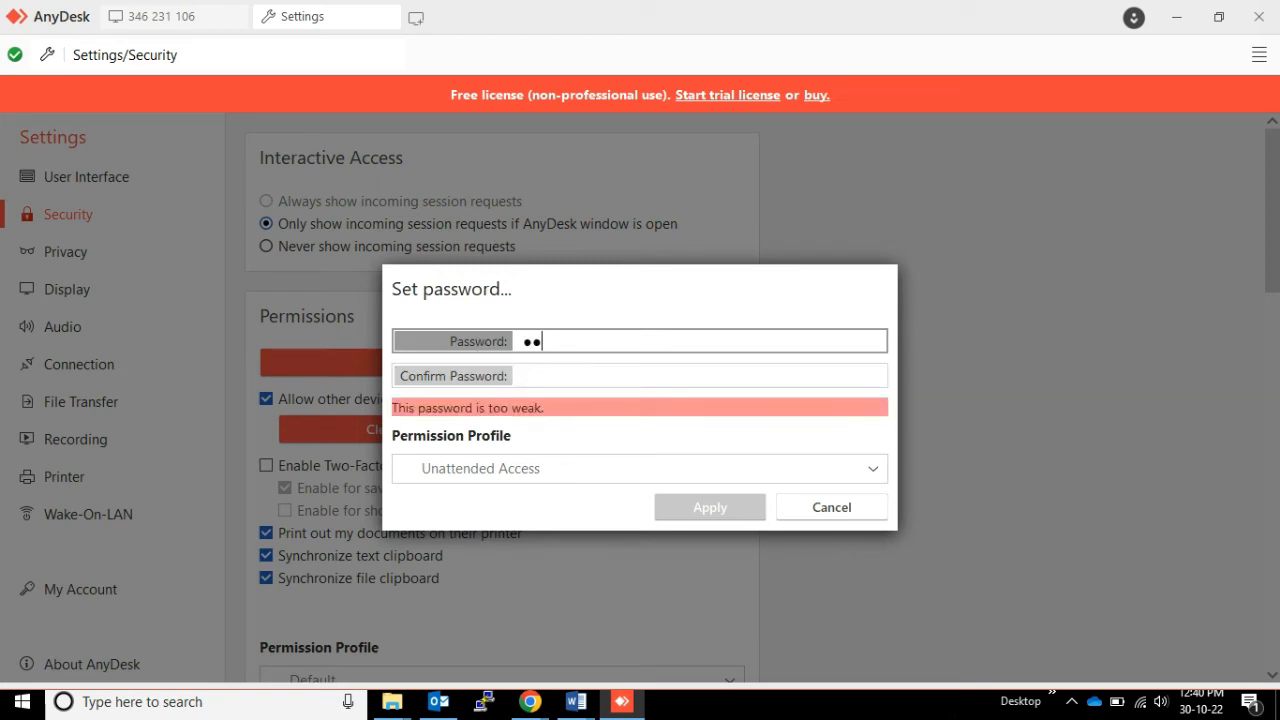
left_click(566, 375)
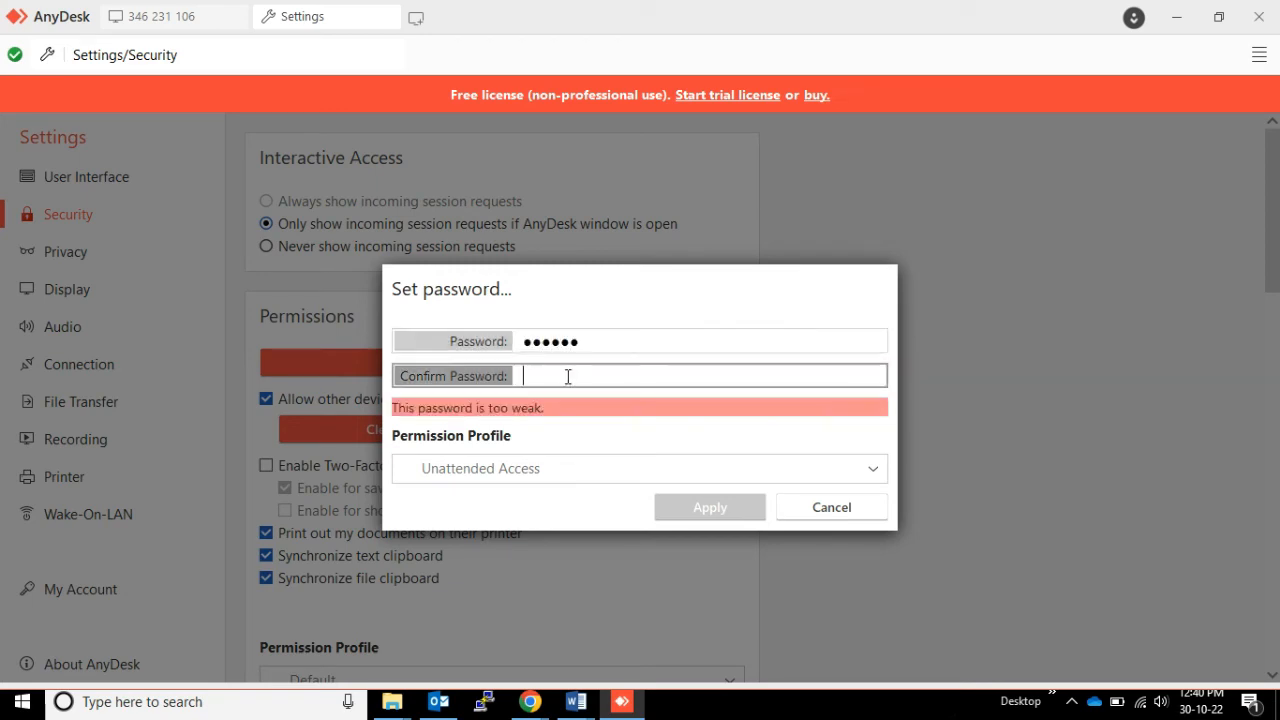
type("******")
left_click(800, 517)
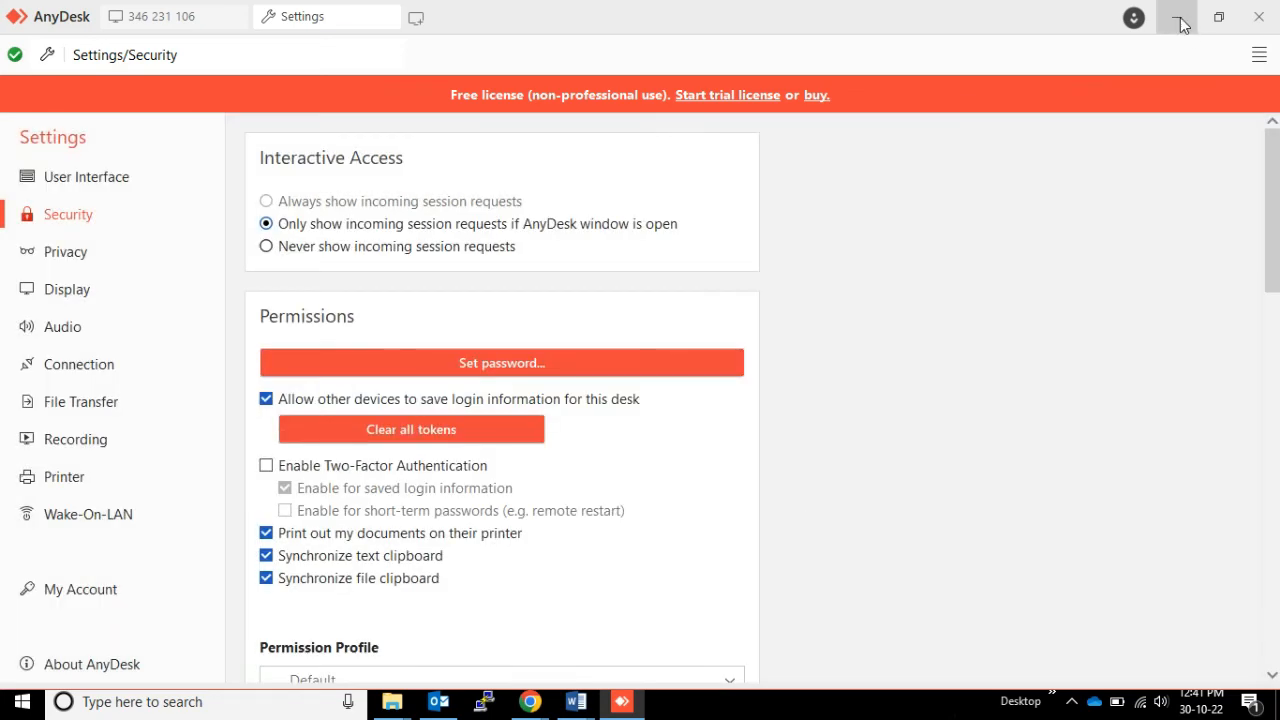
Minimize AnyDesk, the Downloads window and Chrome to leave only the desktop visible.
left_click(1181, 24)
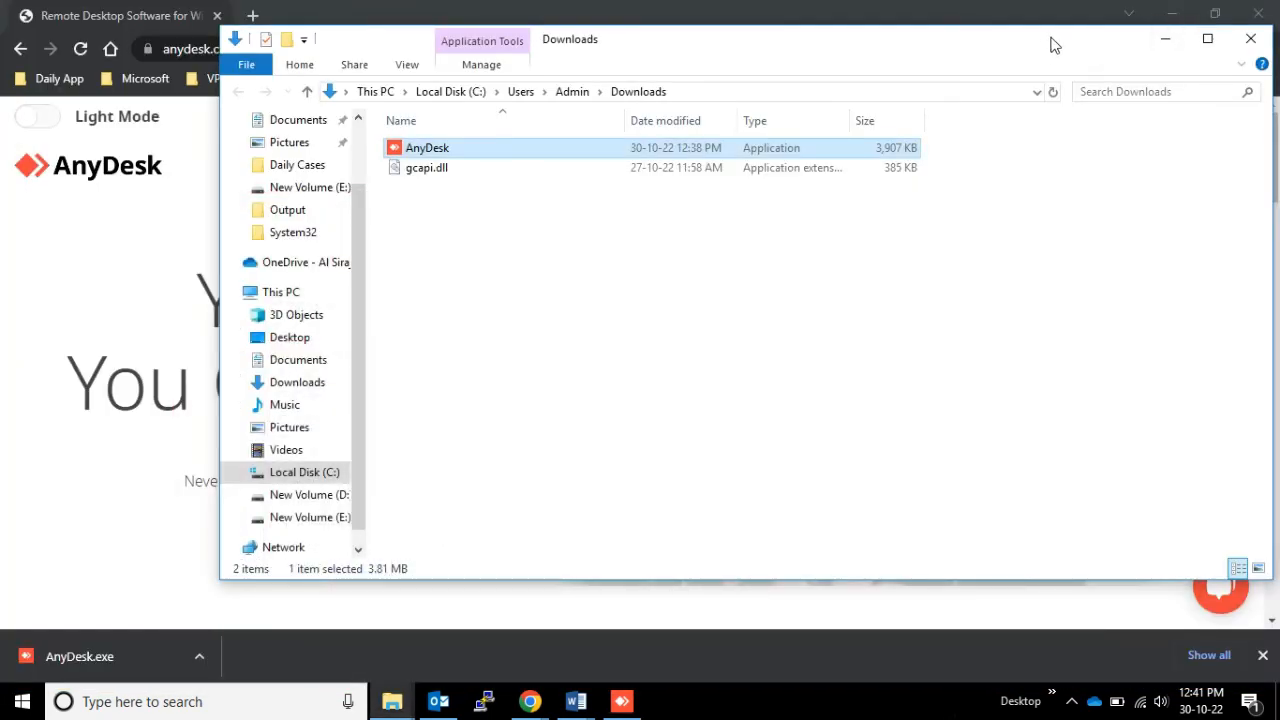
left_click_drag(1051, 43, 917, 67)
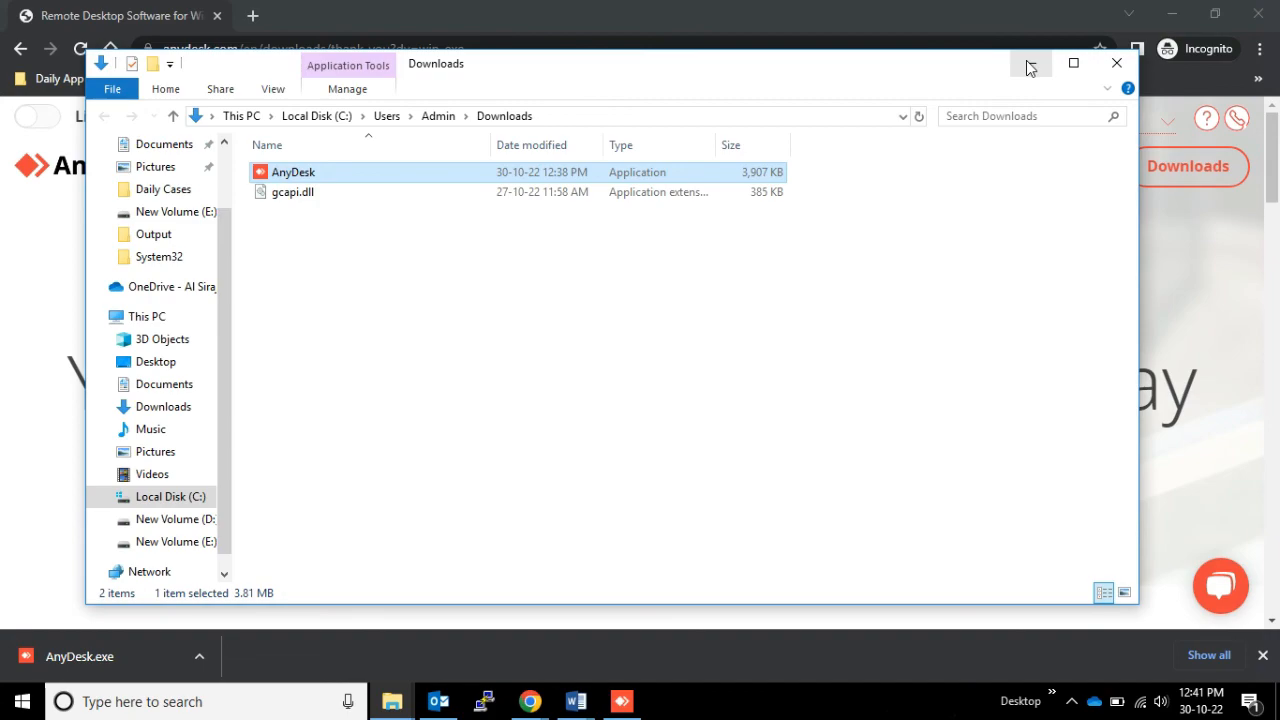
left_click(1030, 66)
left_click(1168, 16)
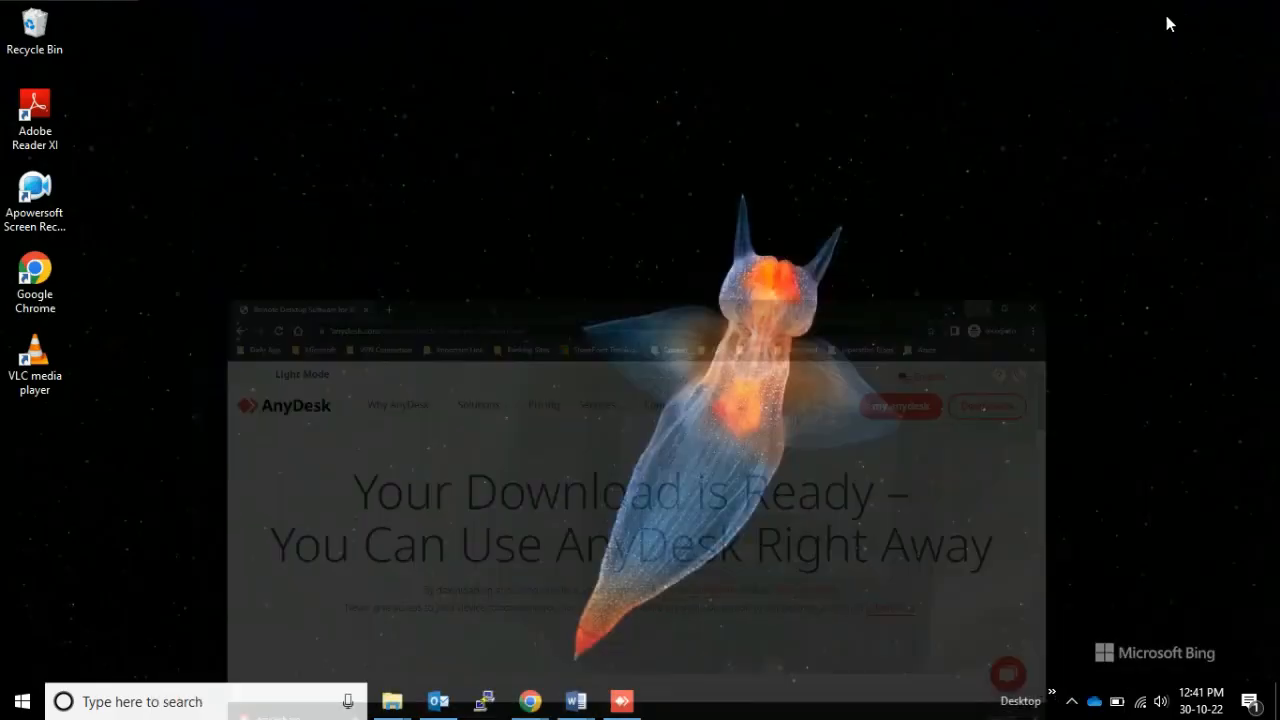